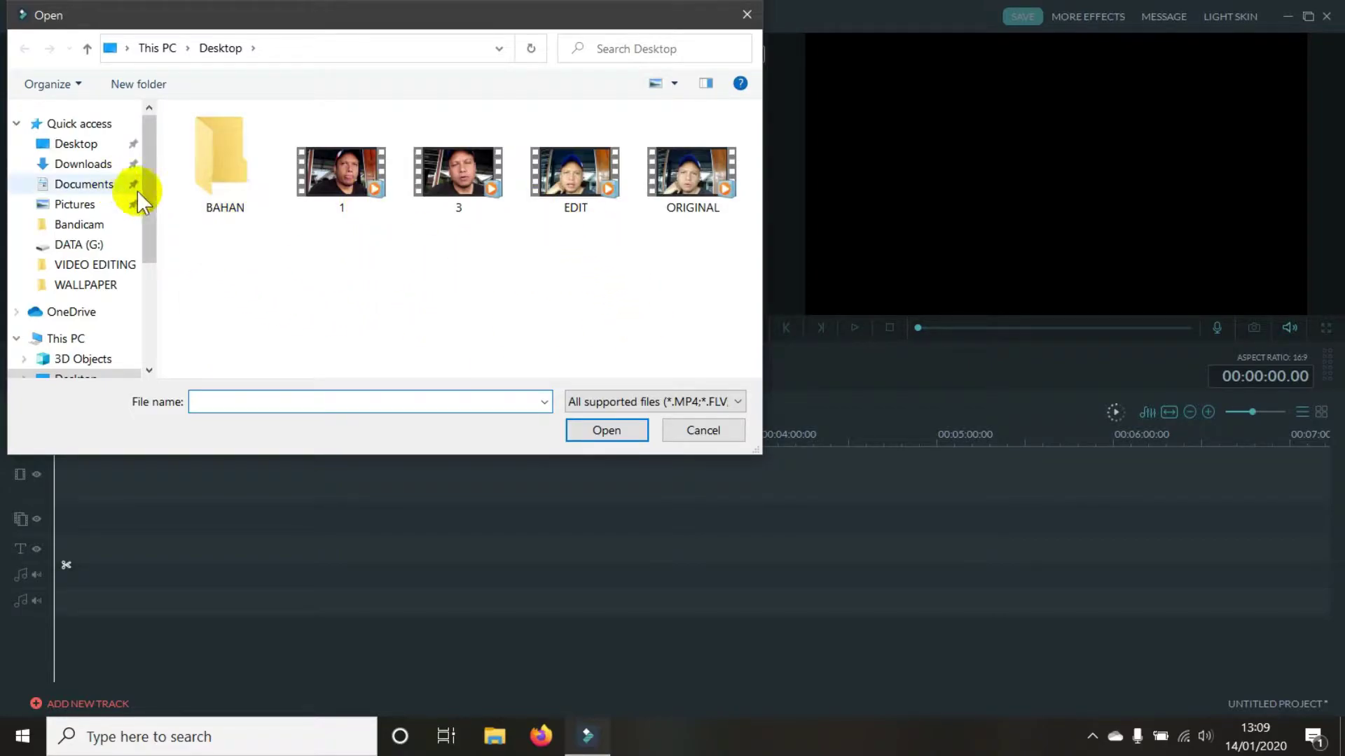
Import the ORIGINAL video from the Desktop folder into the media album.
{"action": "scroll", "coordinate": [134, 210], "scroll_direction": "down", "scroll_amount": 3}
{"action": "left_click", "coordinate": [676, 206]}
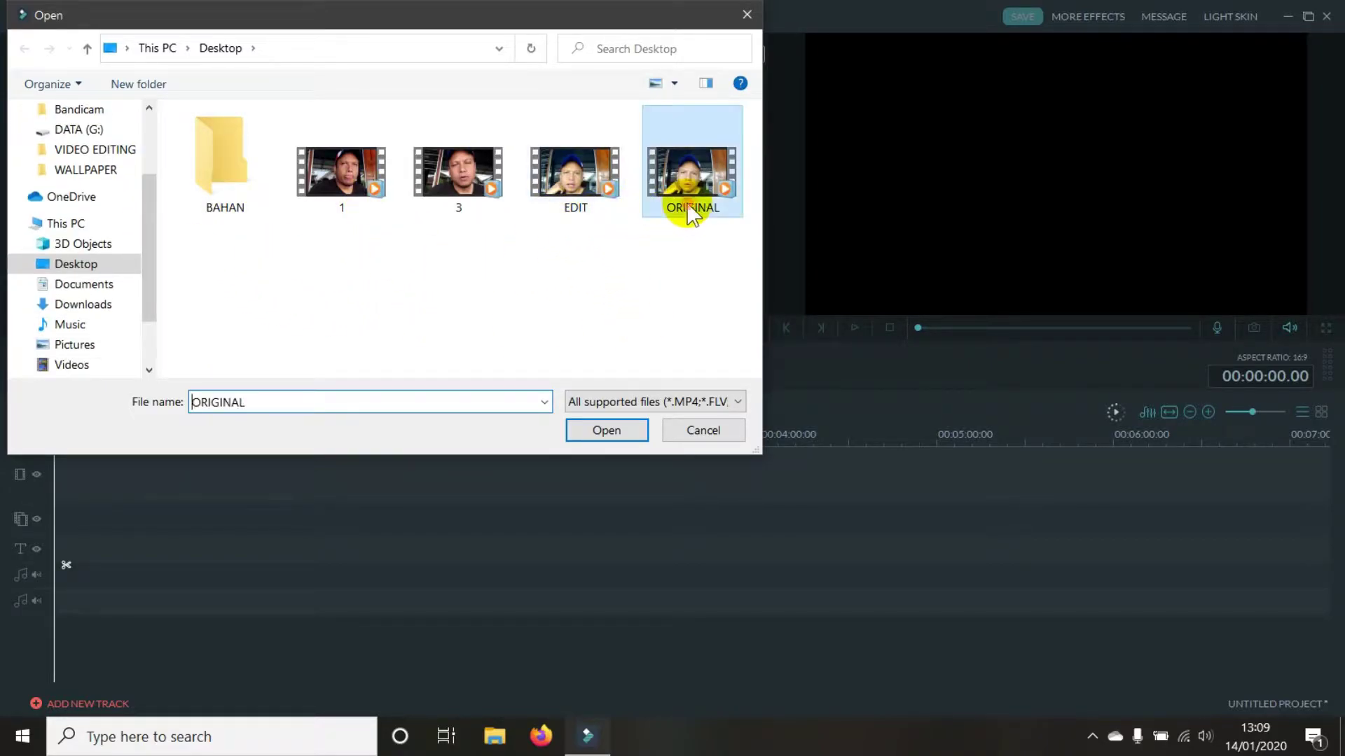
{"action": "left_click", "coordinate": [592, 435]}
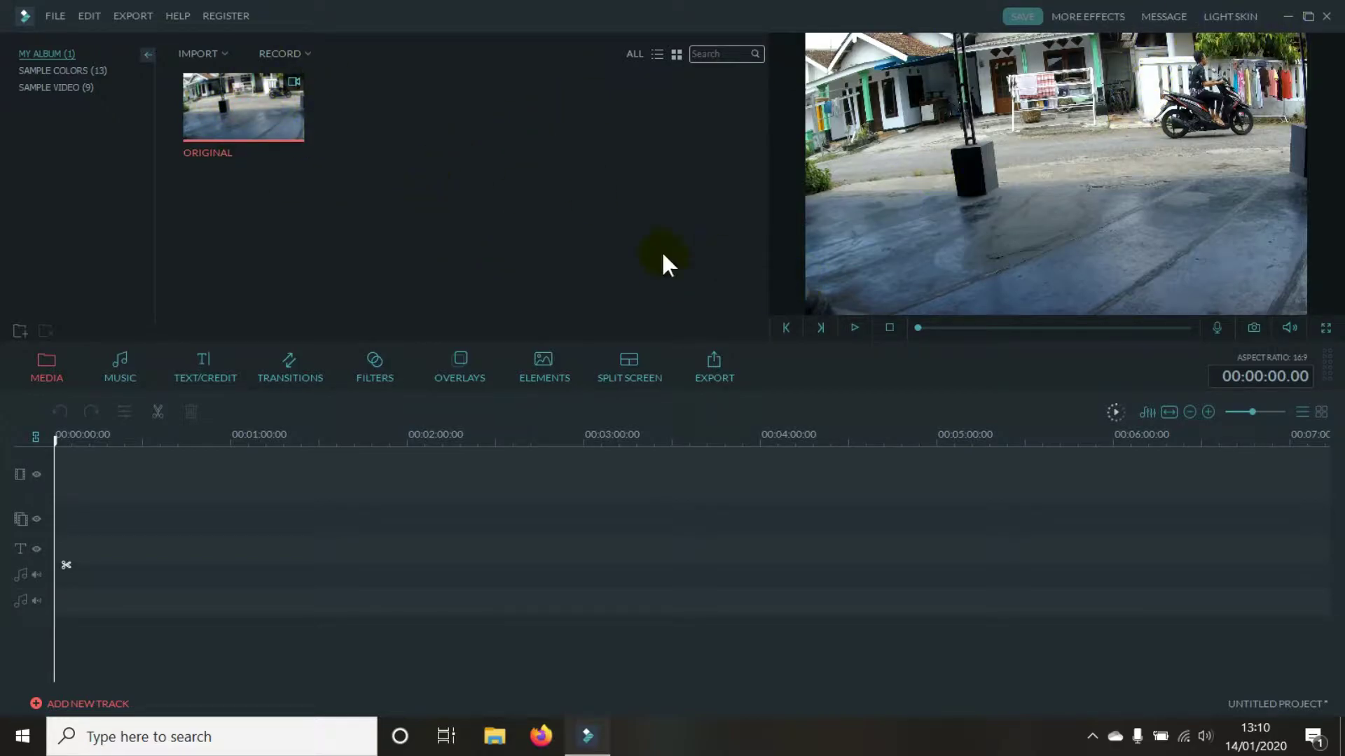
Place the ORIGINAL clip at the start of the first video track on the timeline.
{"action": "left_click", "coordinate": [243, 112]}
{"action": "left_click", "coordinate": [402, 204]}
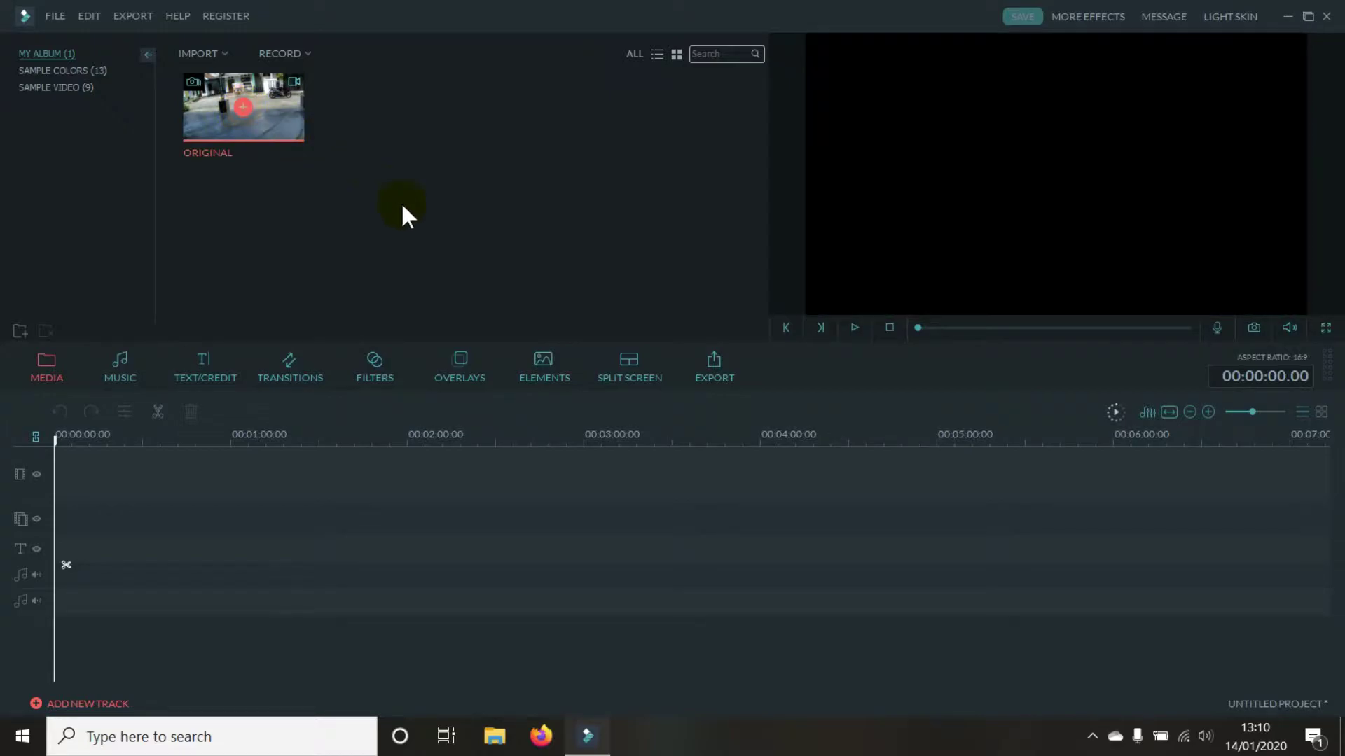
{"action": "left_click_drag", "start_coordinate": [250, 130], "coordinate": [133, 490]}
{"action": "left_click", "coordinate": [225, 495]}
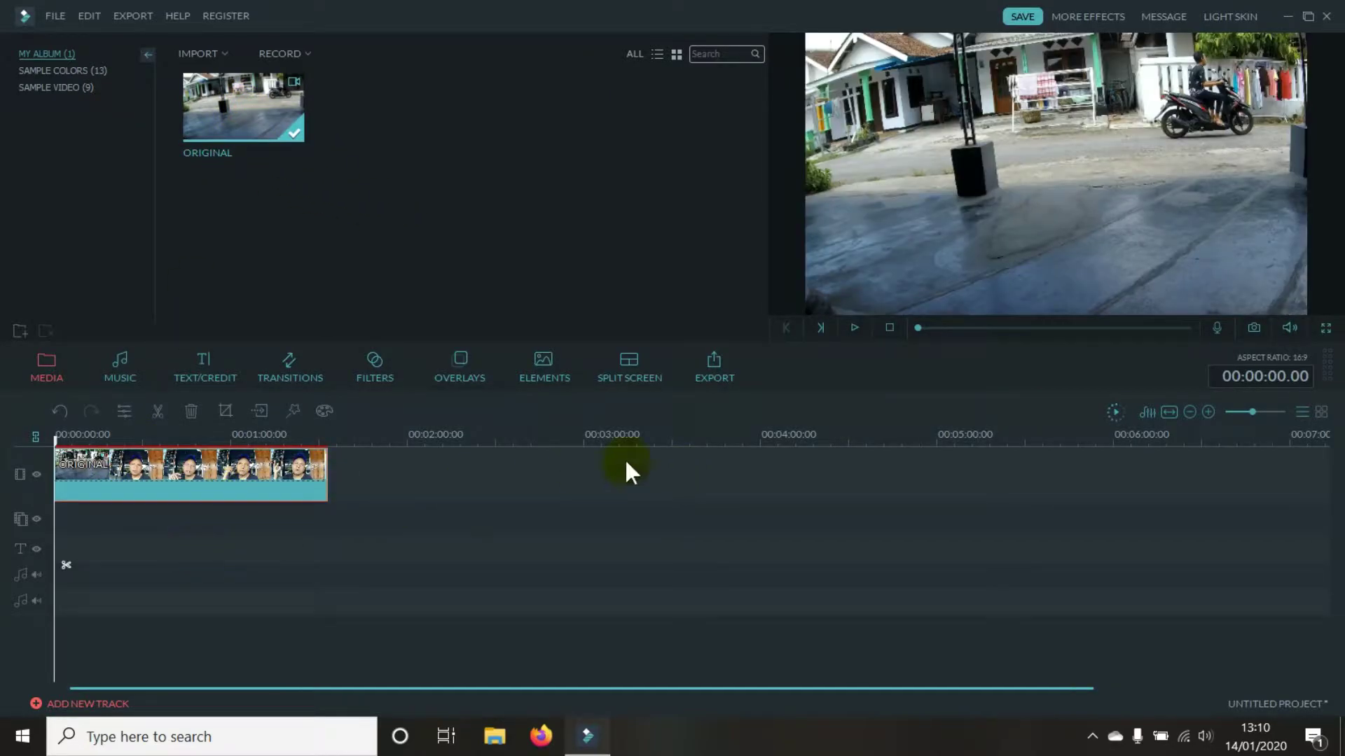
Set the ORIGINAL clip's contrast and saturation to 30, using the frame at 00:00:11.14 as the preview.
{"action": "right_click", "coordinate": [200, 475]}
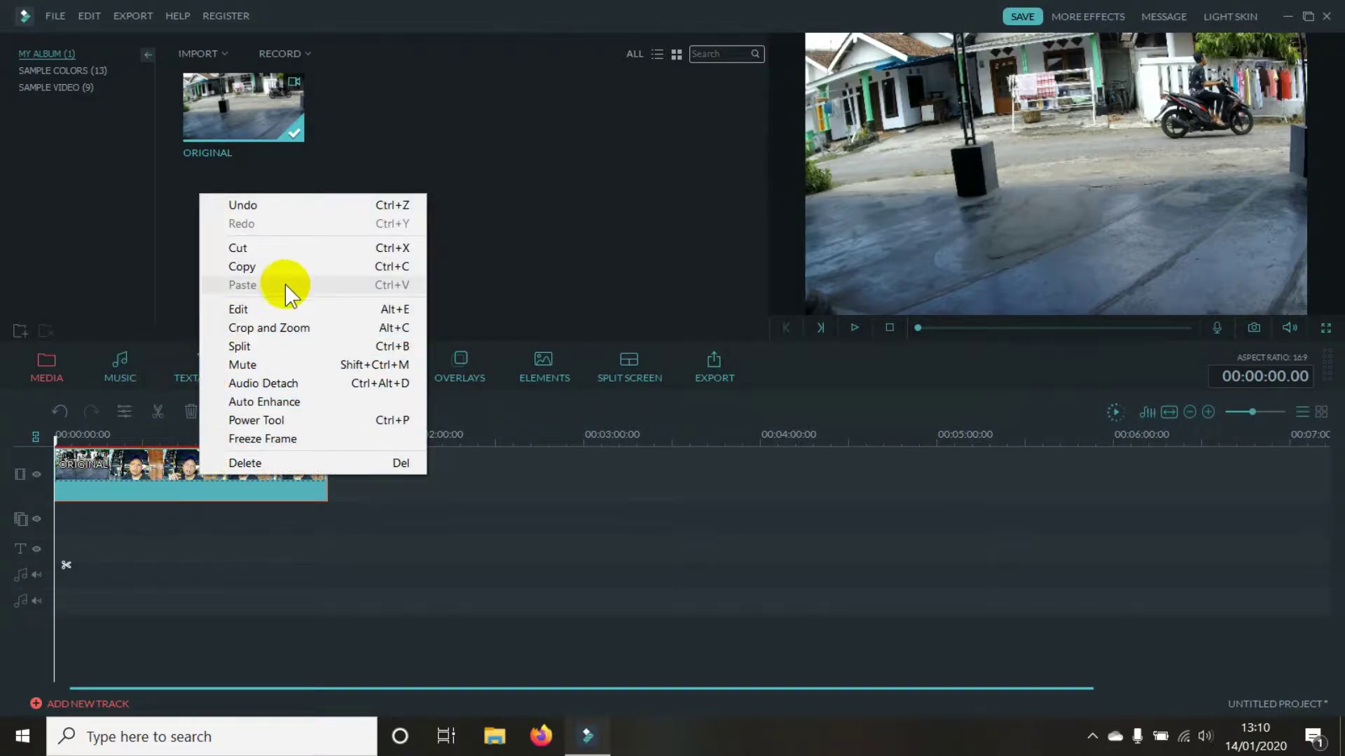
{"action": "left_click", "coordinate": [275, 312]}
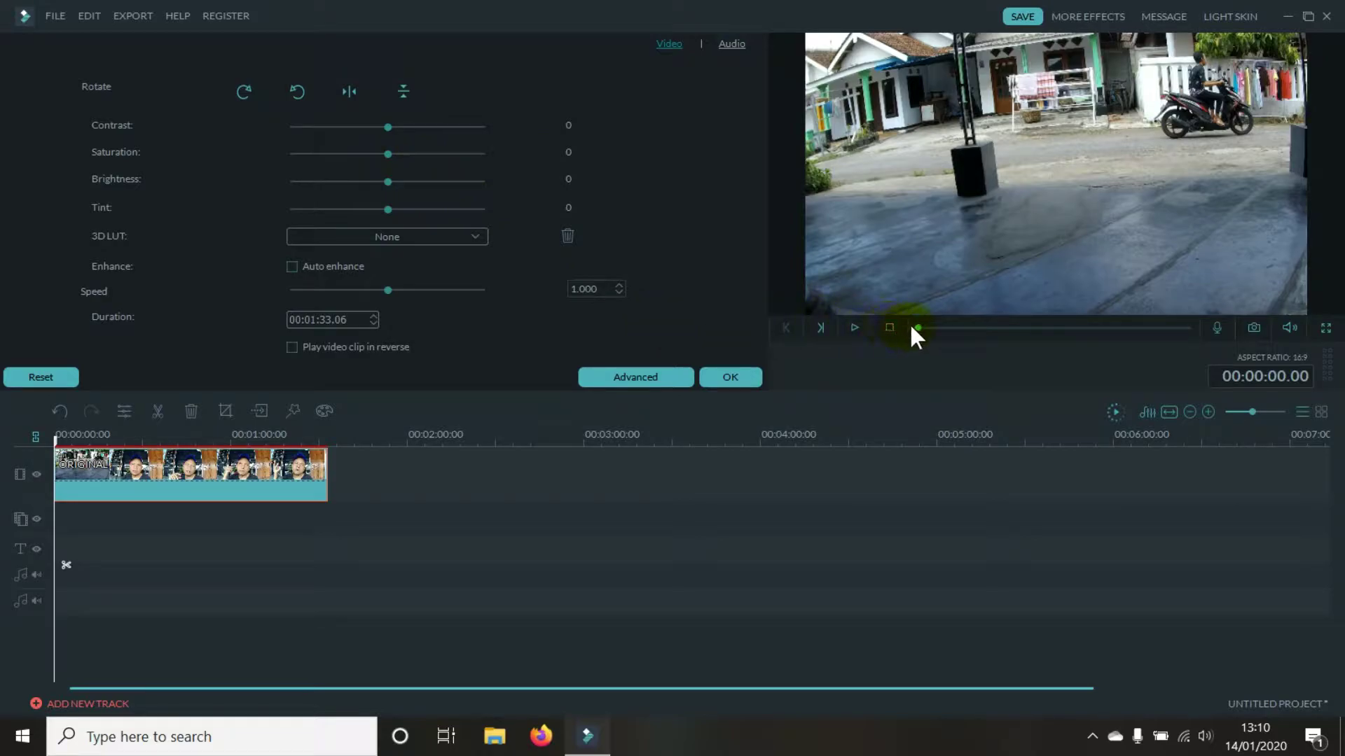
{"action": "left_click_drag", "start_coordinate": [912, 328], "coordinate": [951, 326]}
{"action": "left_click", "coordinate": [1040, 256]}
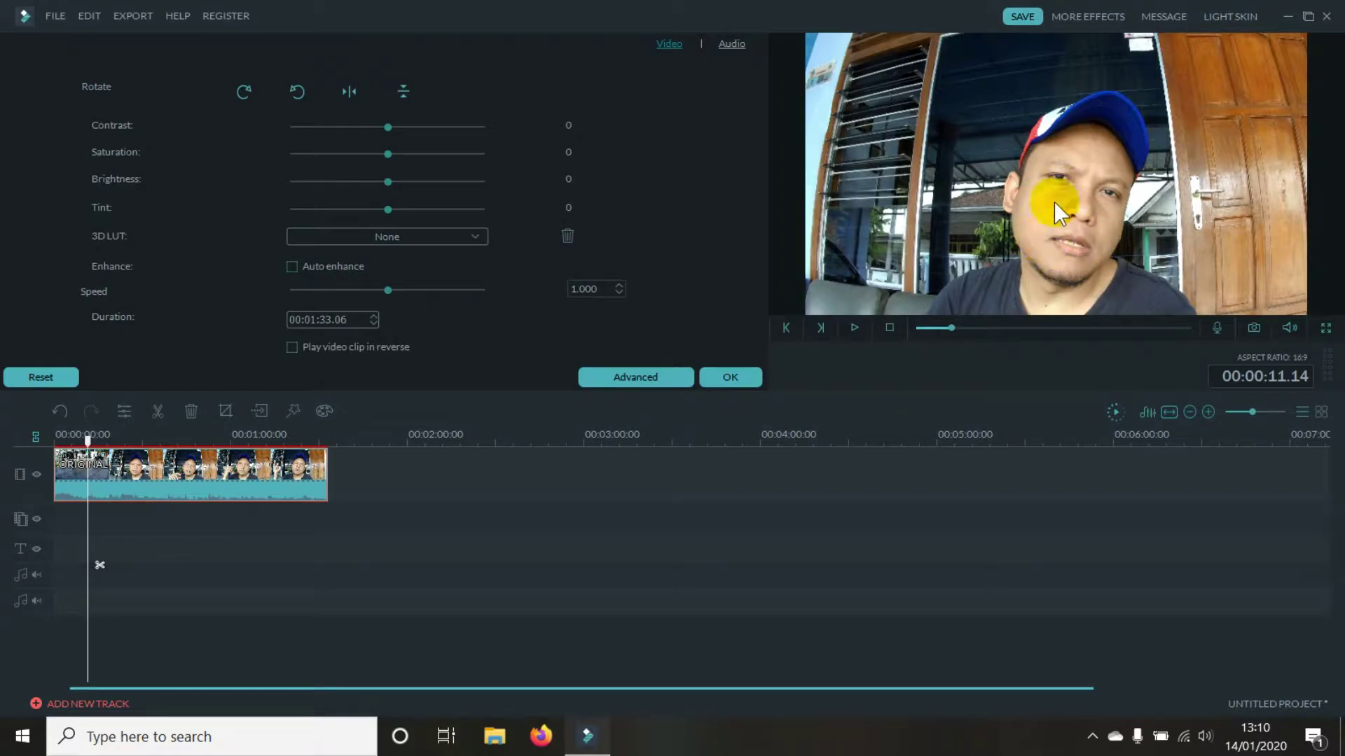
{"action": "left_click_drag", "start_coordinate": [386, 129], "coordinate": [415, 155]}
Try the 007 Series, B&W Film and Batman 3D LUTs on the clip.
{"action": "left_click", "coordinate": [440, 238]}
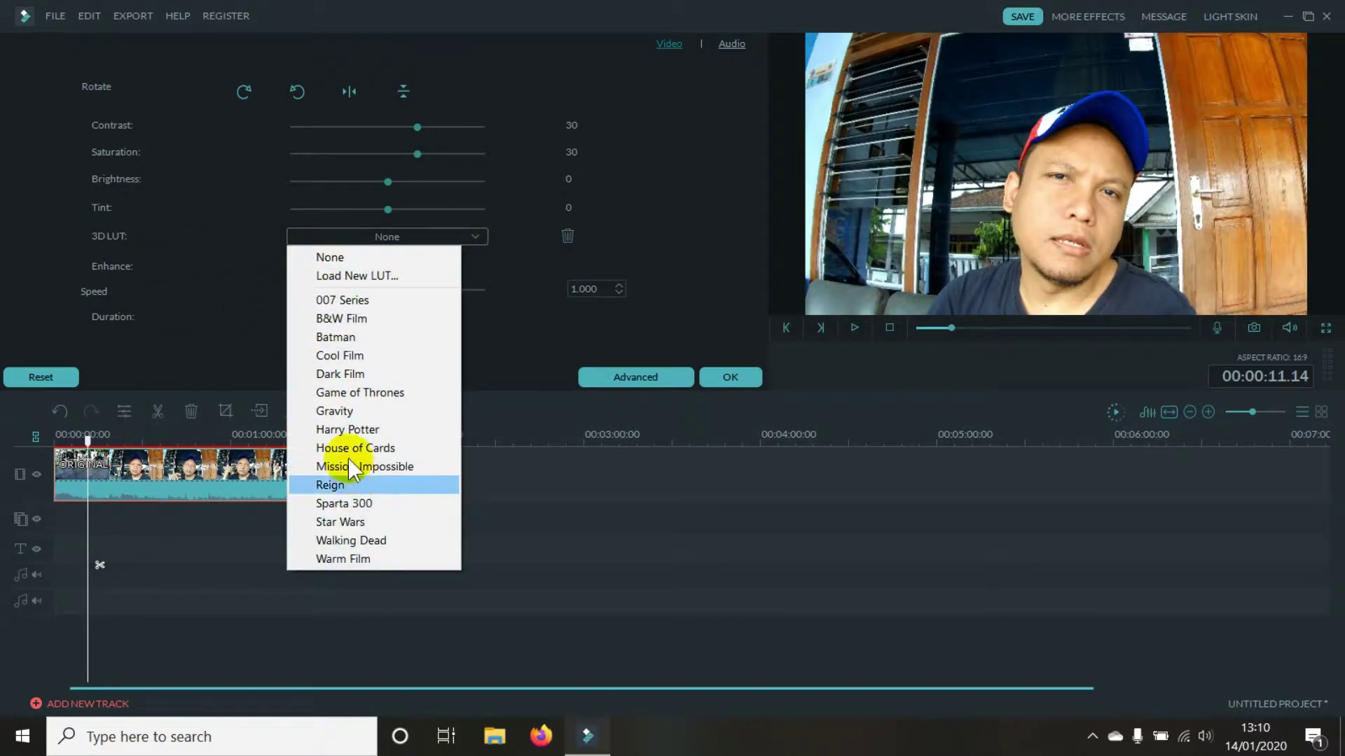
{"action": "left_click", "coordinate": [340, 300]}
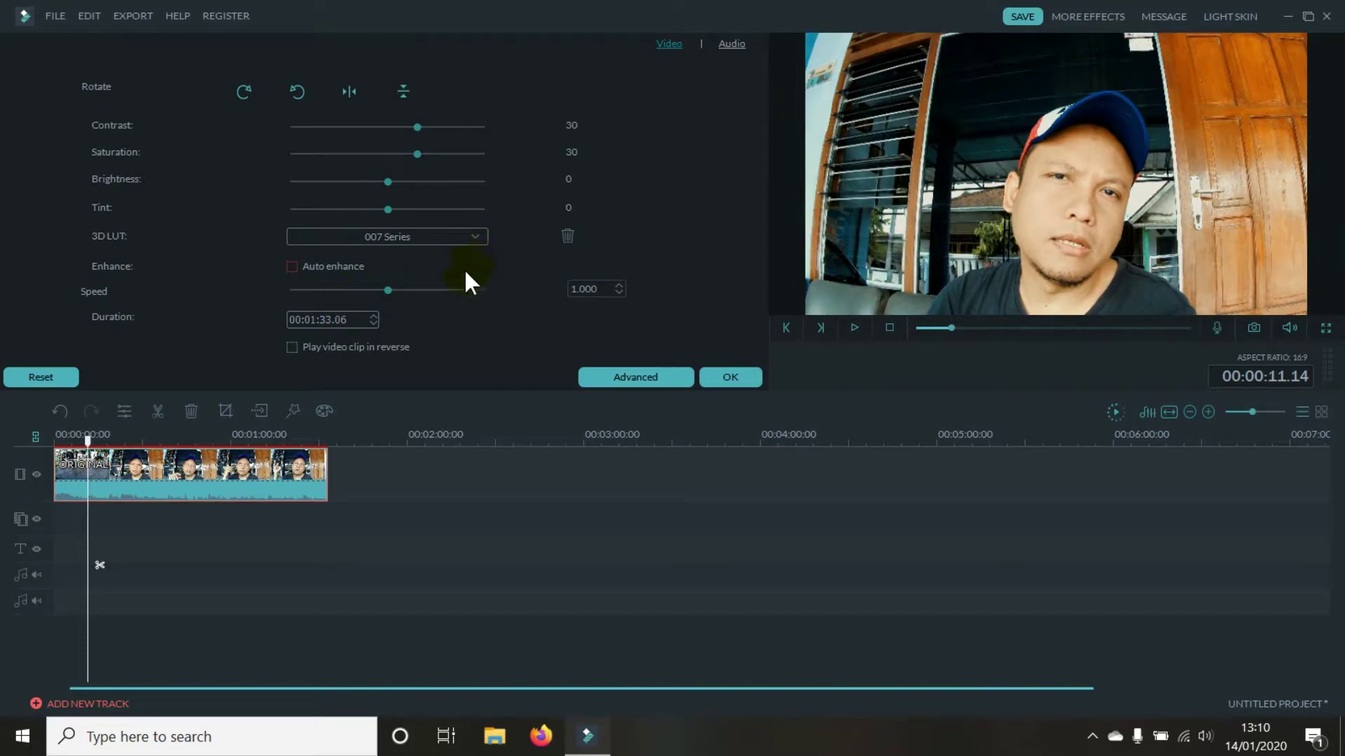
{"action": "left_click", "coordinate": [474, 238]}
{"action": "left_click", "coordinate": [474, 237]}
{"action": "left_click", "coordinate": [475, 238]}
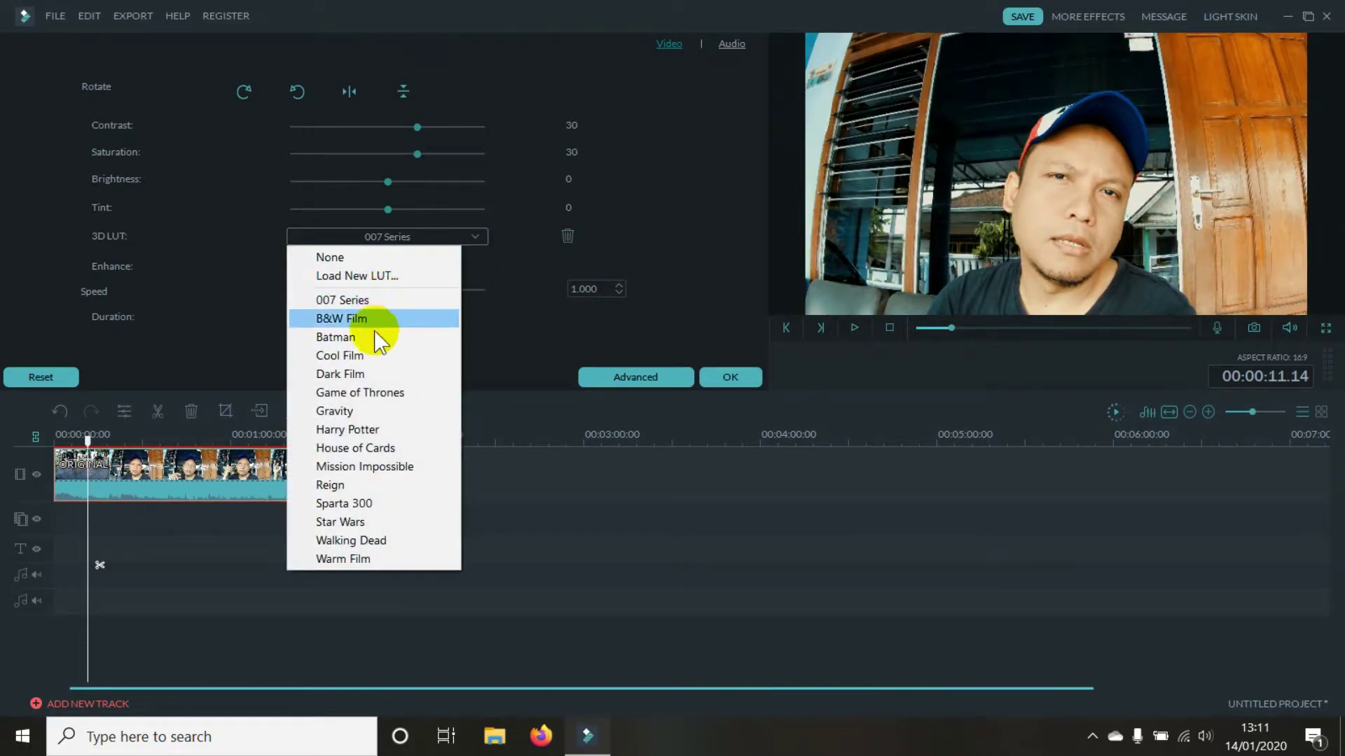
{"action": "left_click", "coordinate": [382, 324]}
{"action": "left_click", "coordinate": [467, 238]}
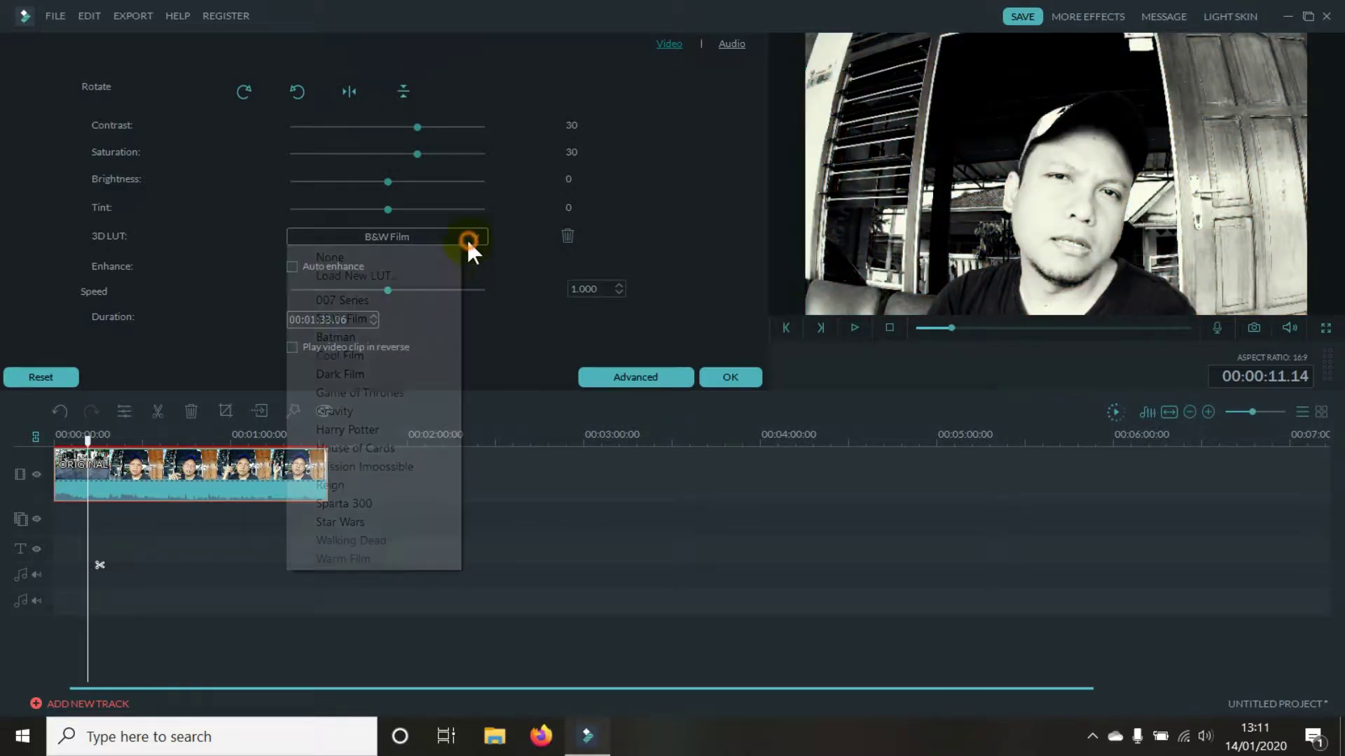
{"action": "left_click", "coordinate": [378, 343]}
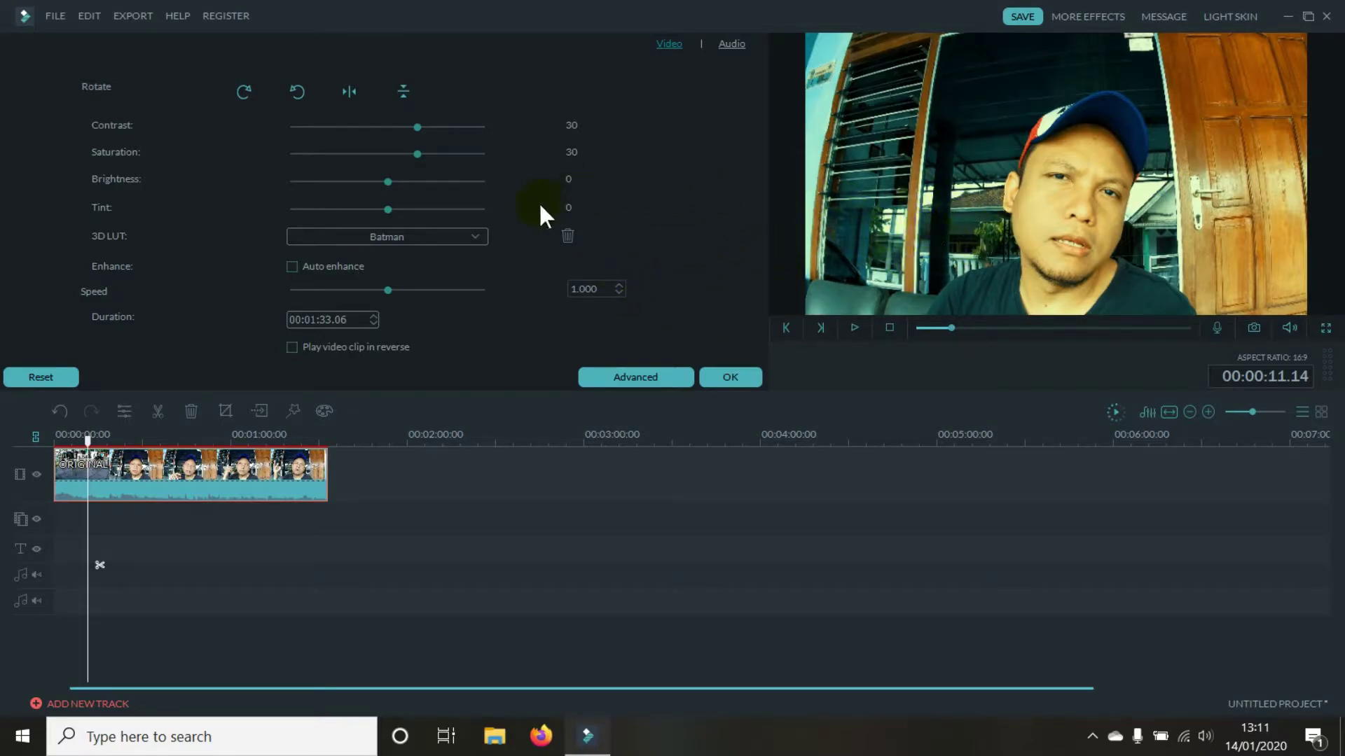
{"action": "left_click", "coordinate": [462, 237]}
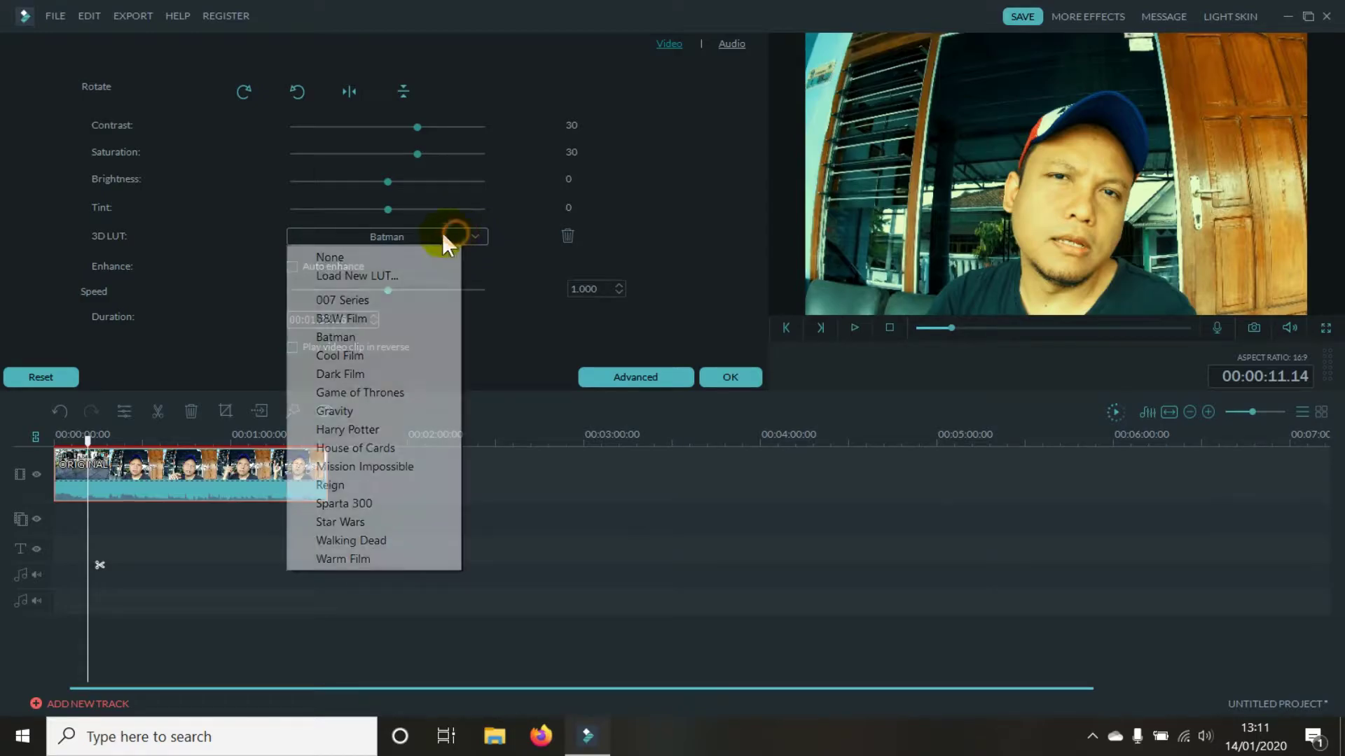
{"action": "left_click", "coordinate": [496, 229]}
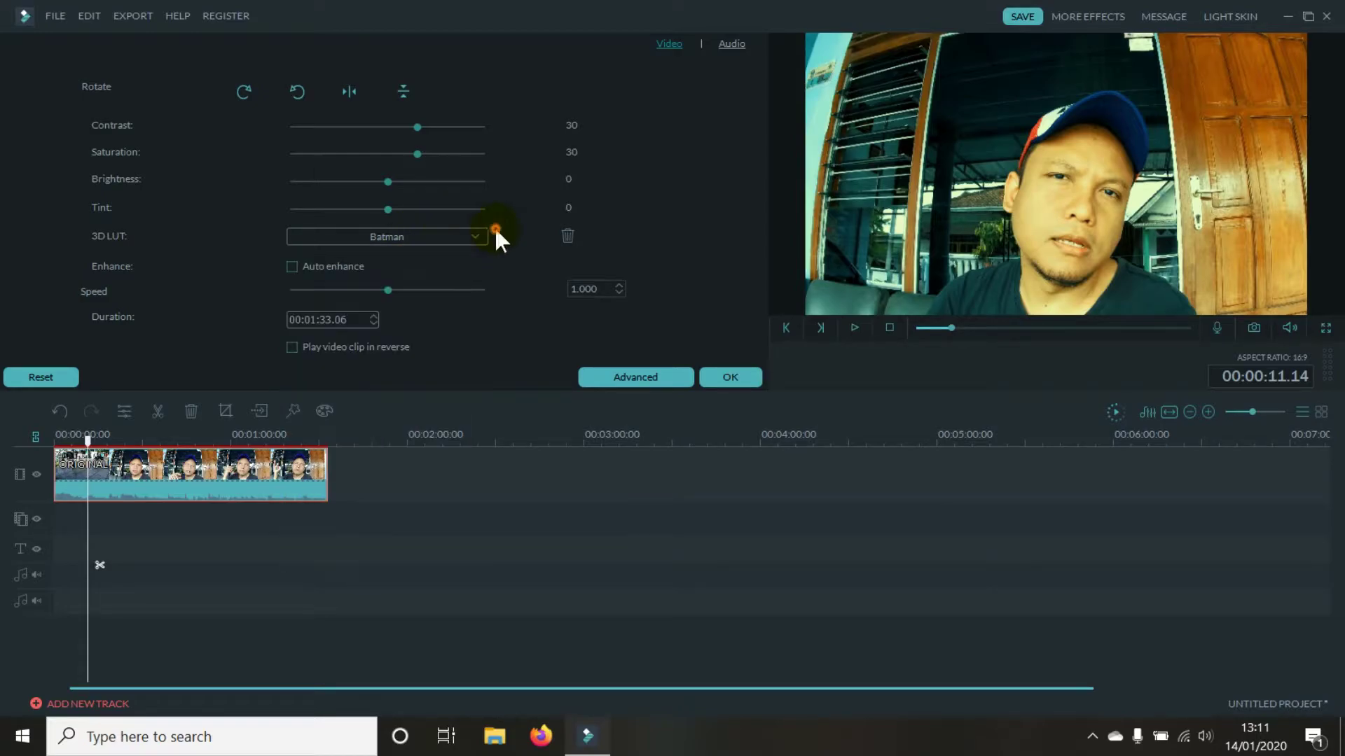
Switch Auto enhance on and off again for the clip, and try the 007 Series 3D LUT once more.
{"action": "left_click", "coordinate": [292, 267]}
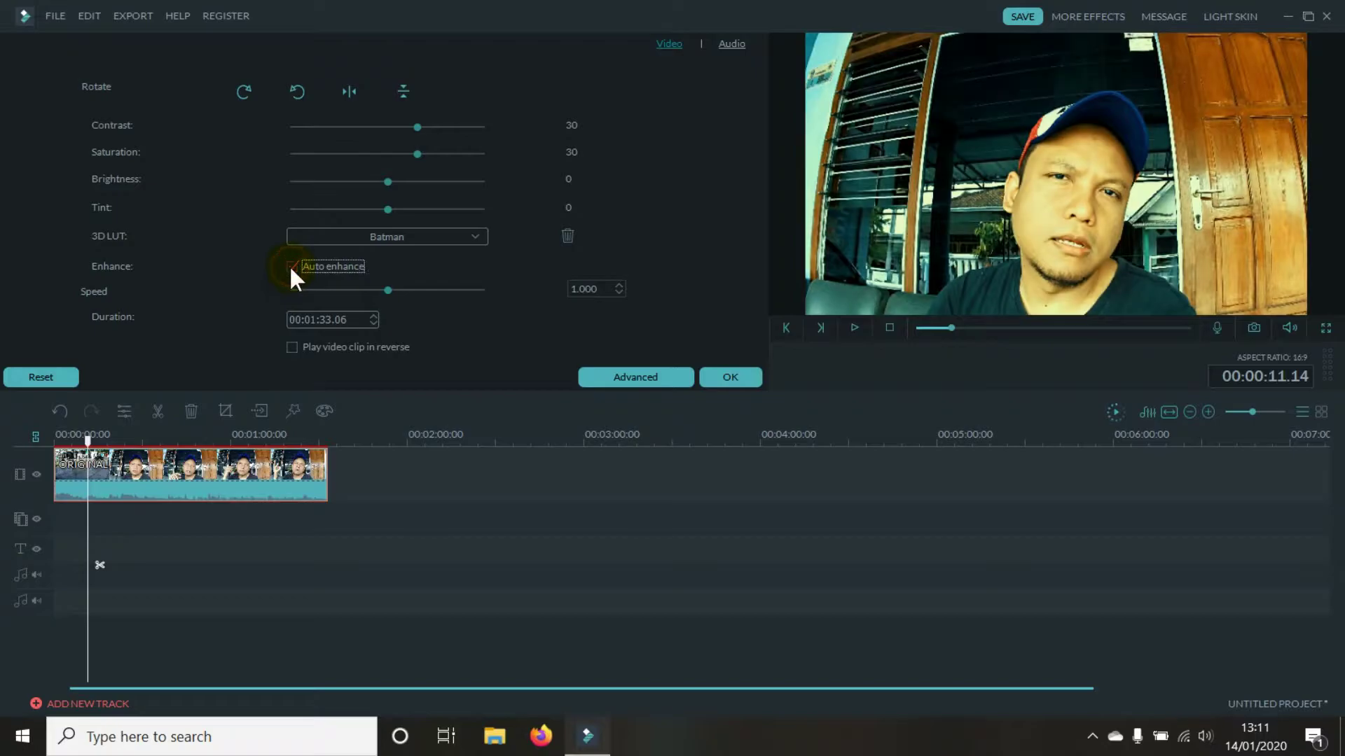
{"action": "left_click", "coordinate": [291, 267]}
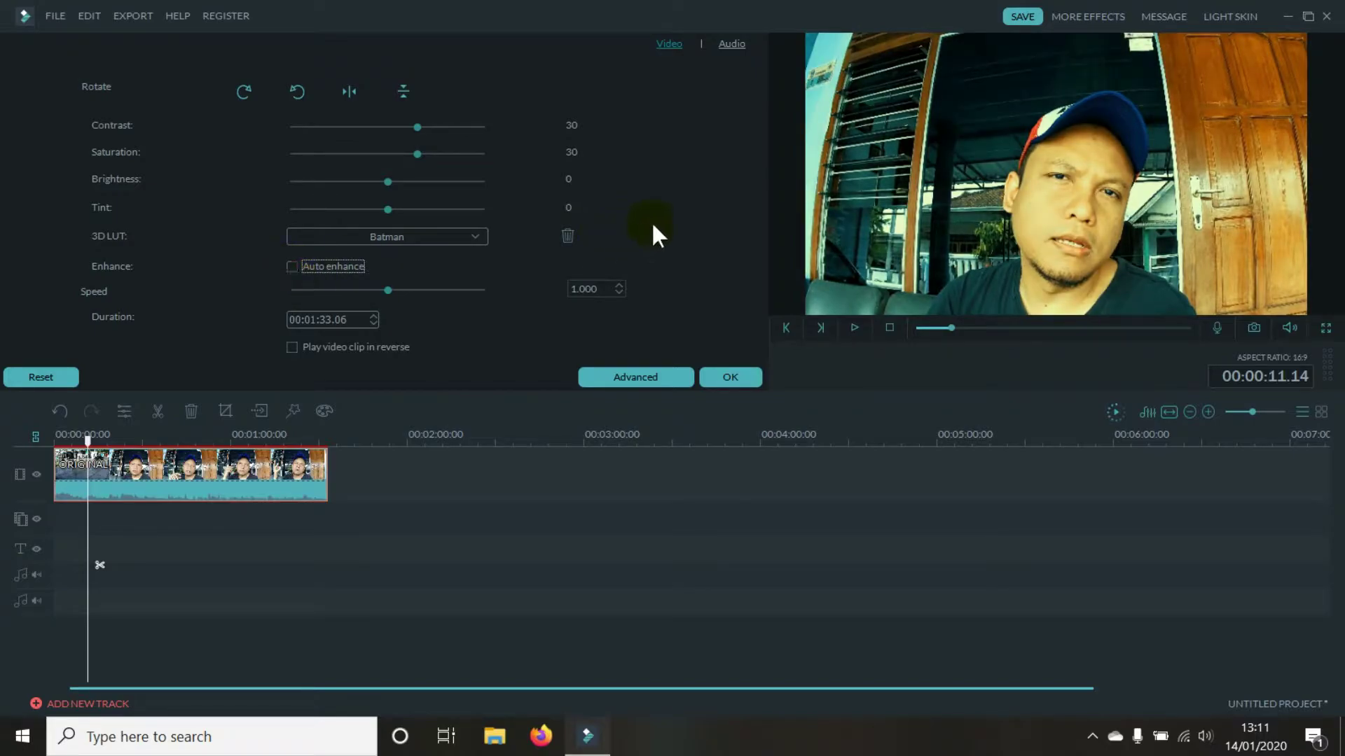
{"action": "left_click", "coordinate": [462, 237]}
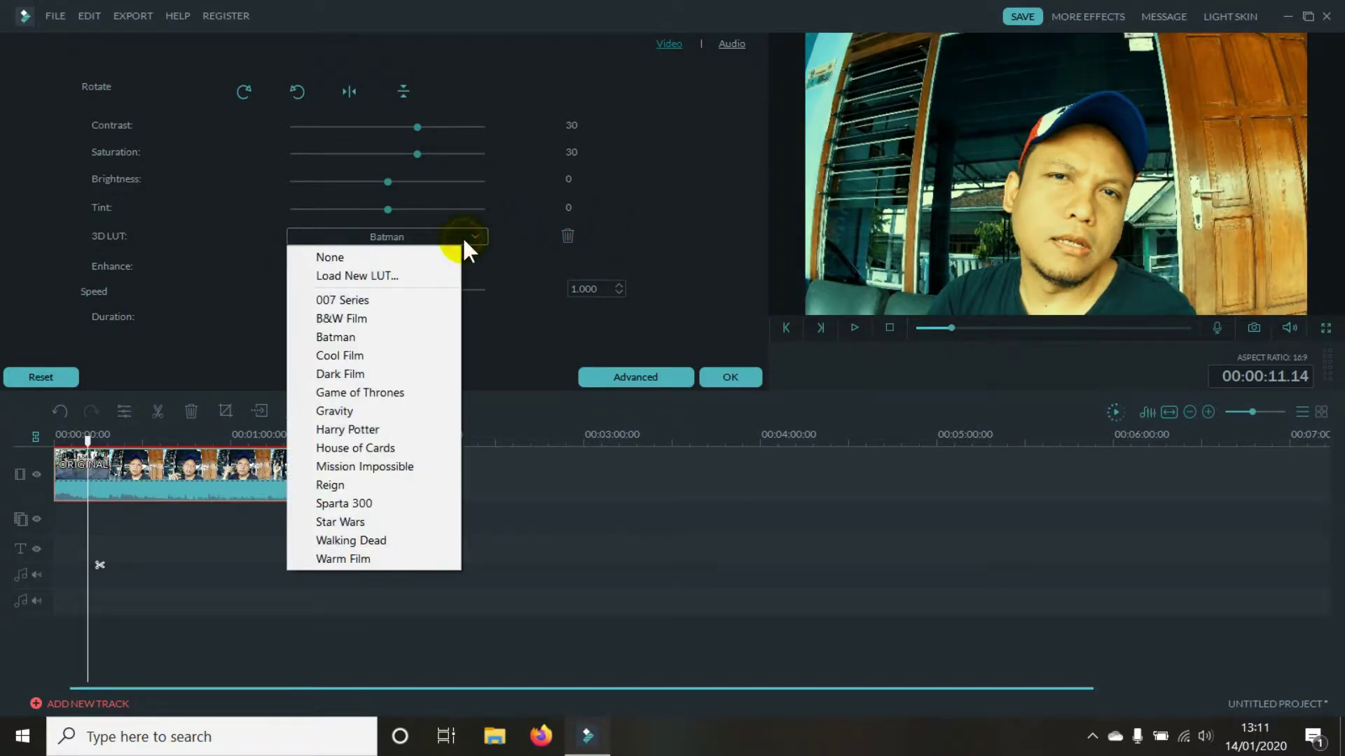
{"action": "left_click", "coordinate": [375, 300]}
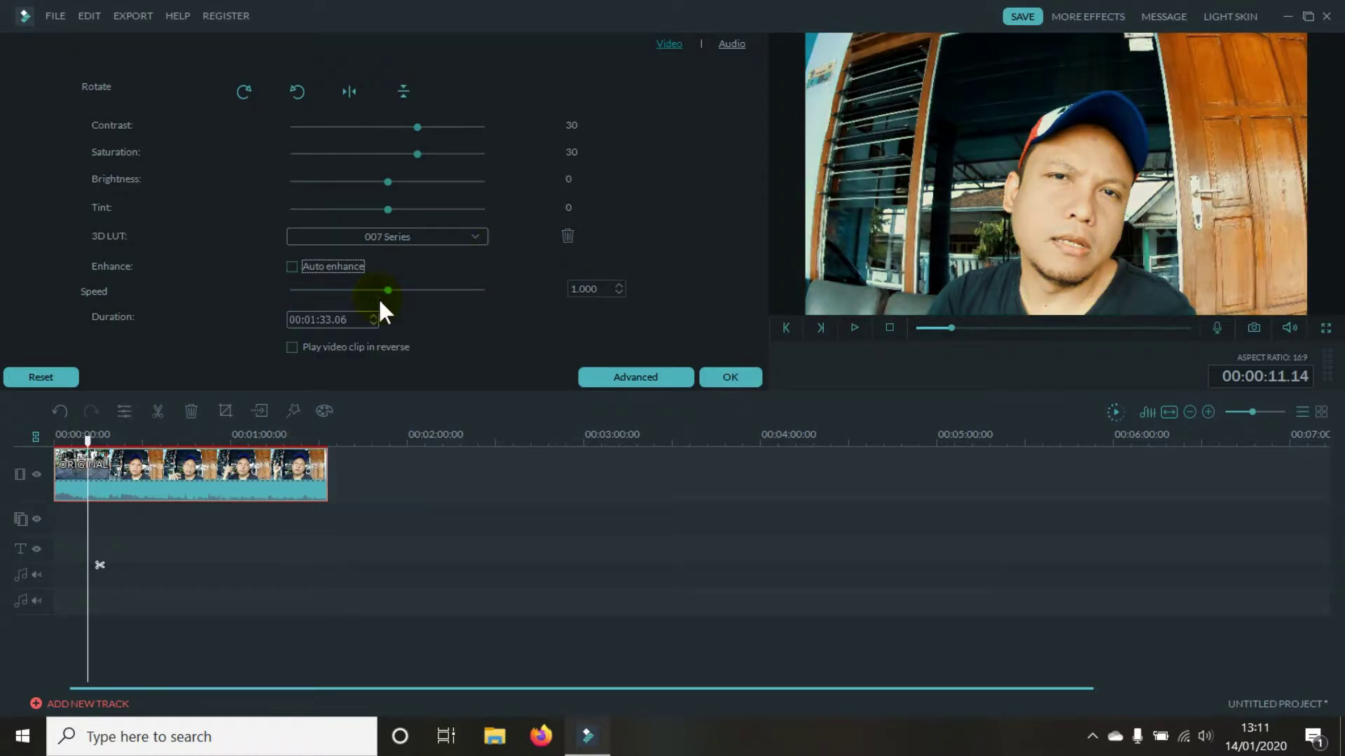
Set the clip's 3D LUT to None and accept the colour adjustments.
{"action": "left_click", "coordinate": [445, 236]}
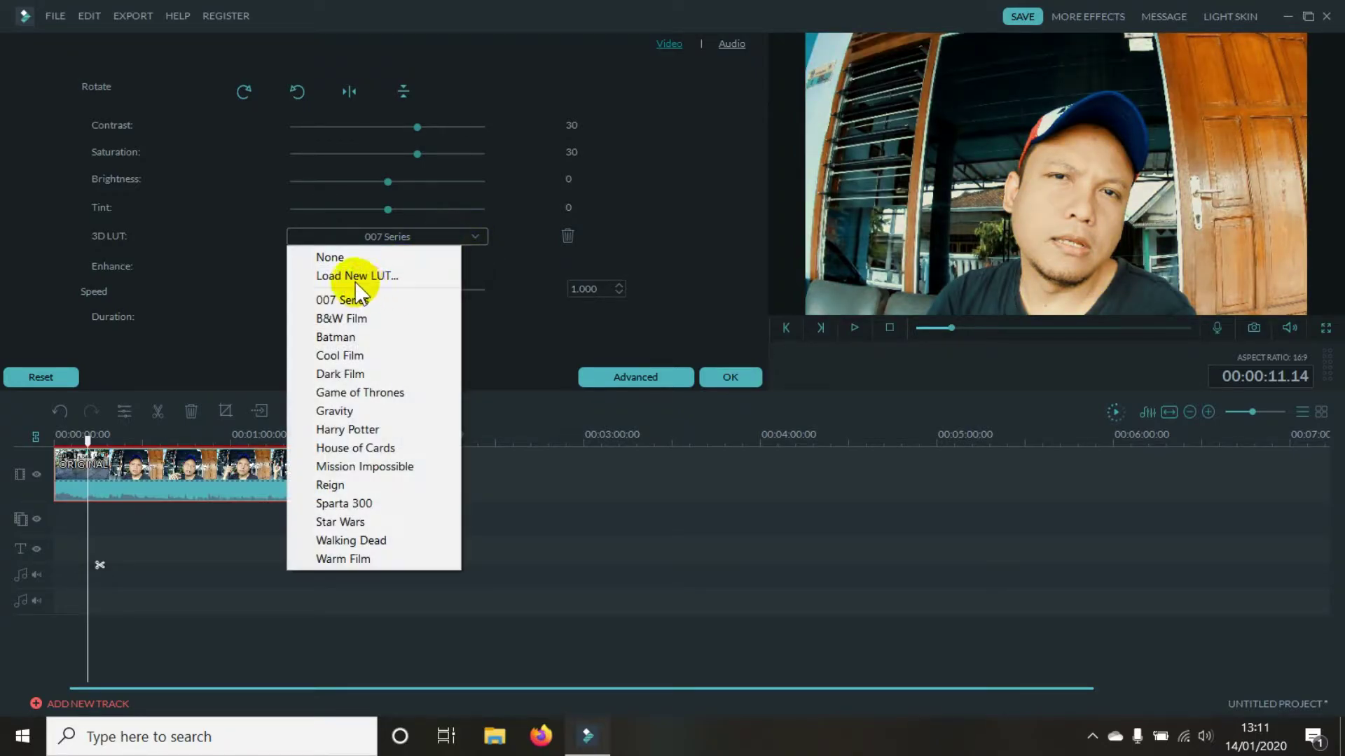
{"action": "left_click", "coordinate": [363, 256]}
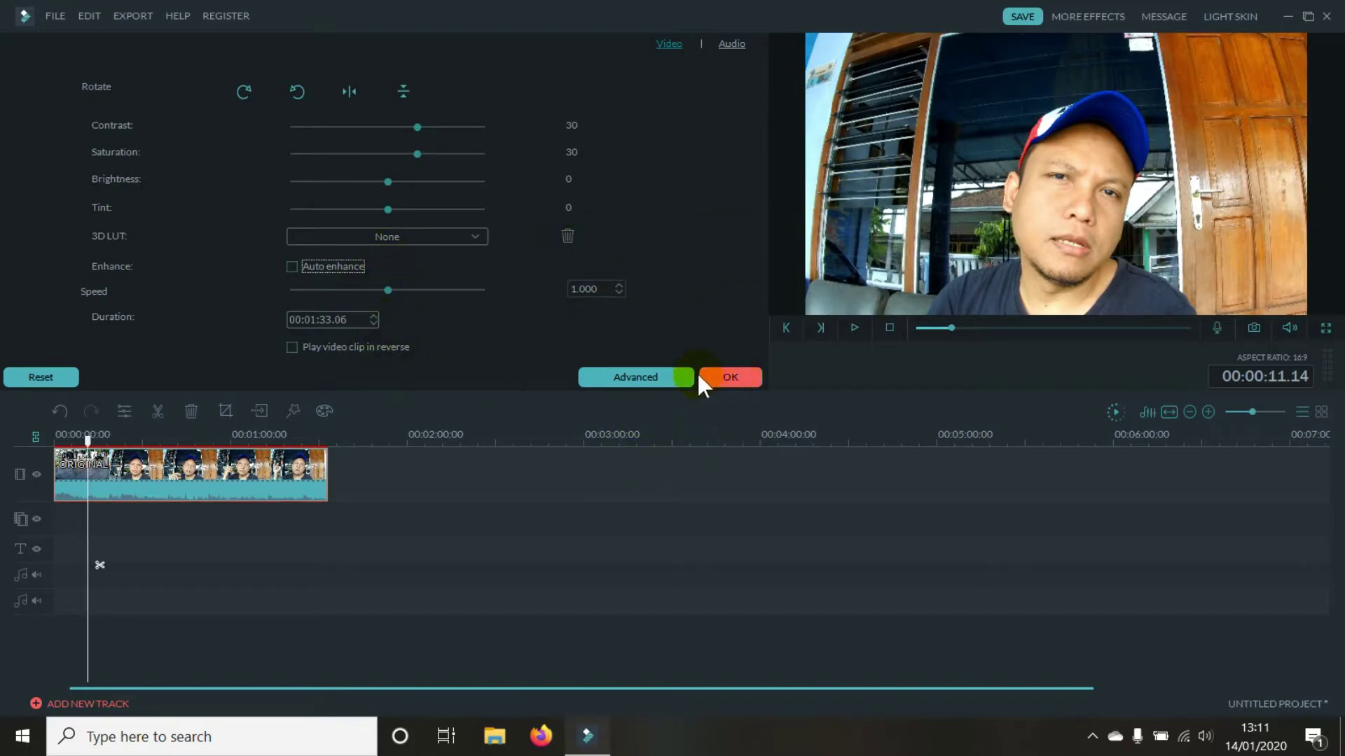
{"action": "left_click", "coordinate": [730, 378]}
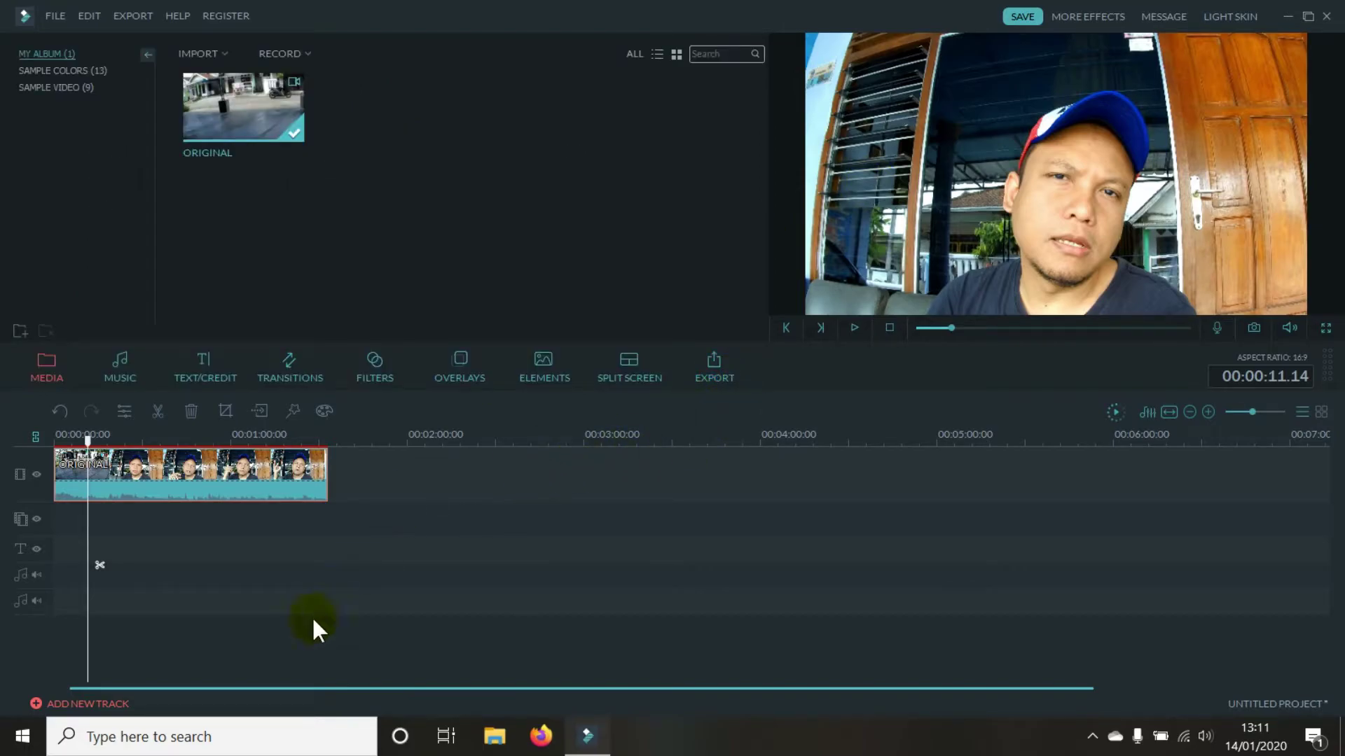
Open the export settings for the project and name the MP4 output file hasil.
{"action": "left_click", "coordinate": [718, 369]}
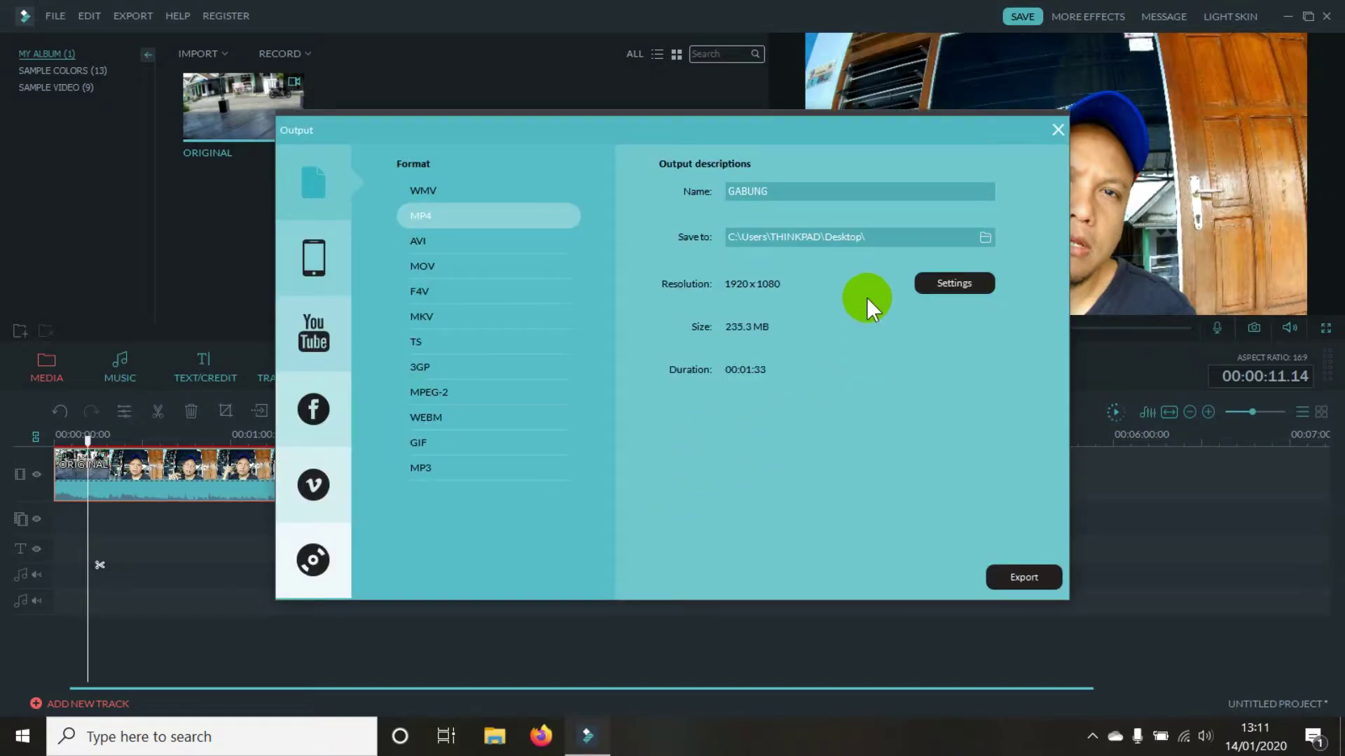
{"action": "double_click", "coordinate": [818, 194]}
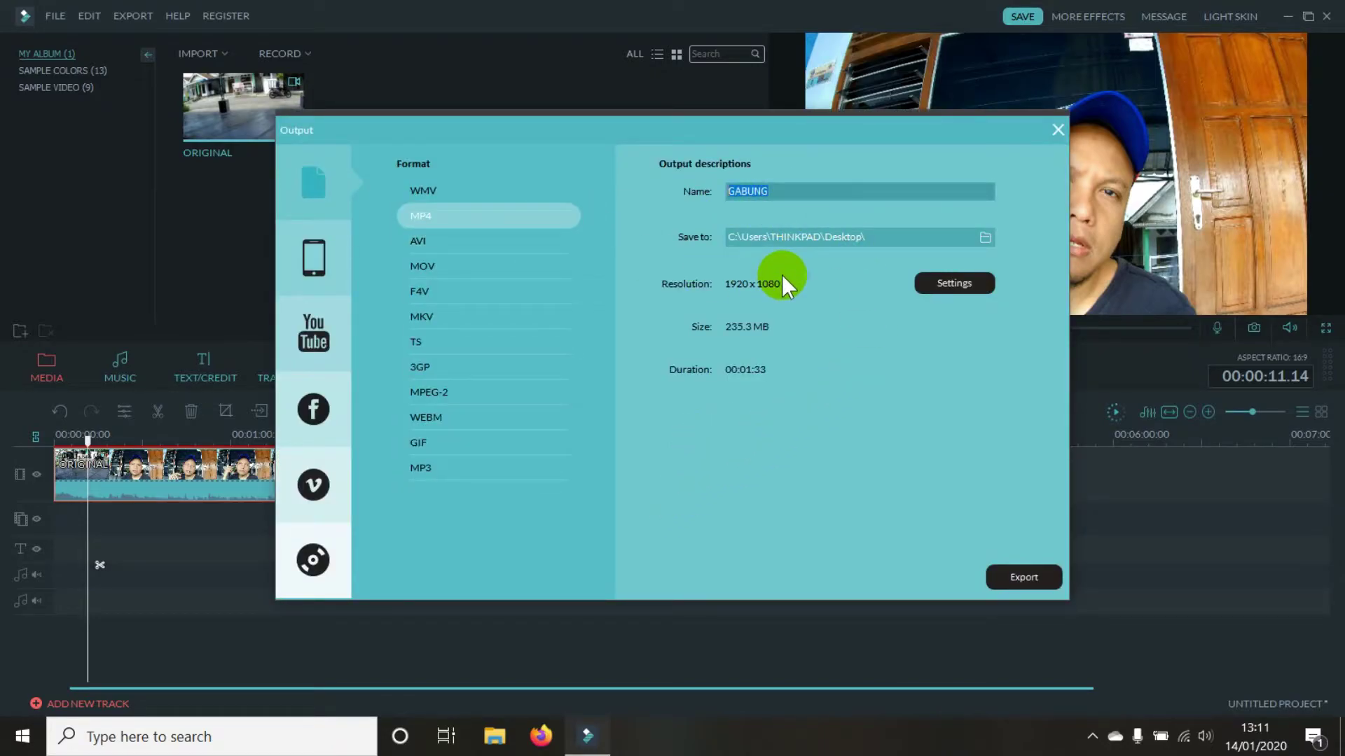
{"action": "type", "text": "hasil"}
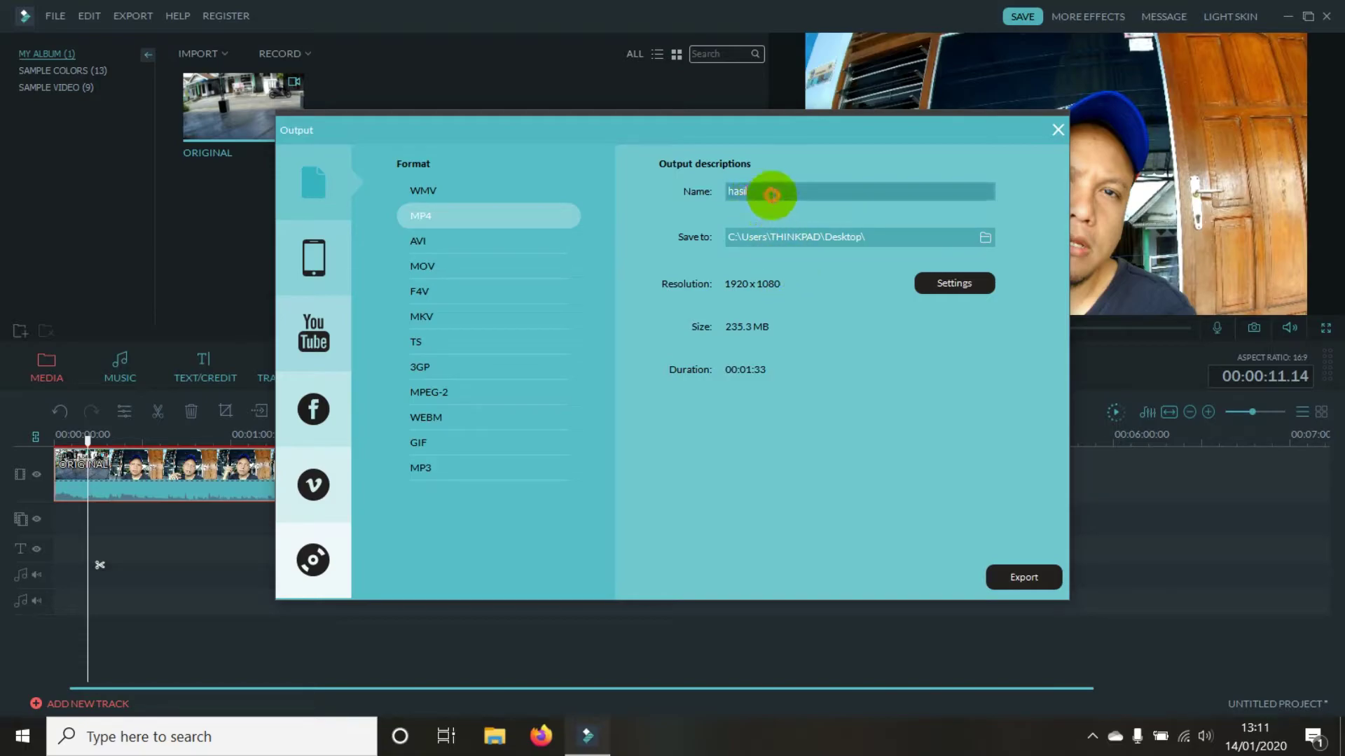
Set the export's video resolution to 1920 x 1080 and its frame rate to 60 fps.
{"action": "left_click", "coordinate": [947, 282]}
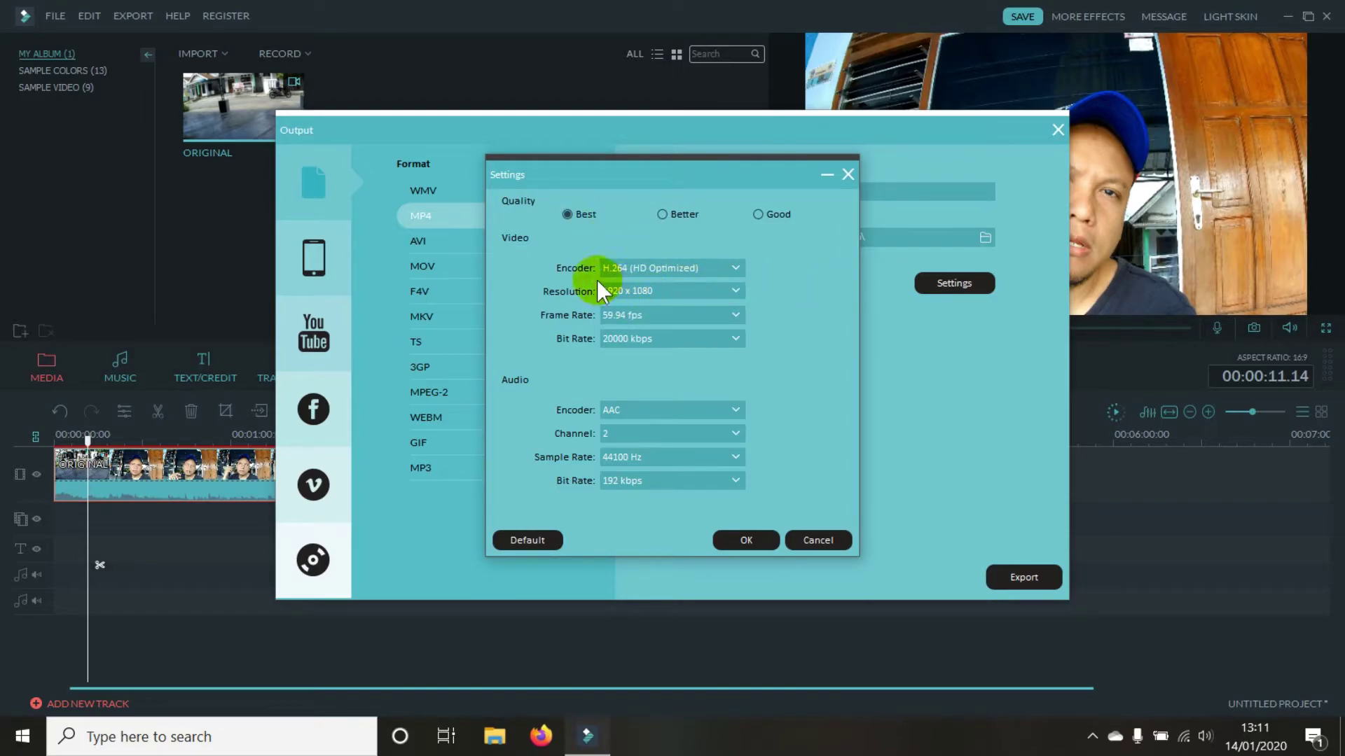
{"action": "left_click", "coordinate": [721, 288]}
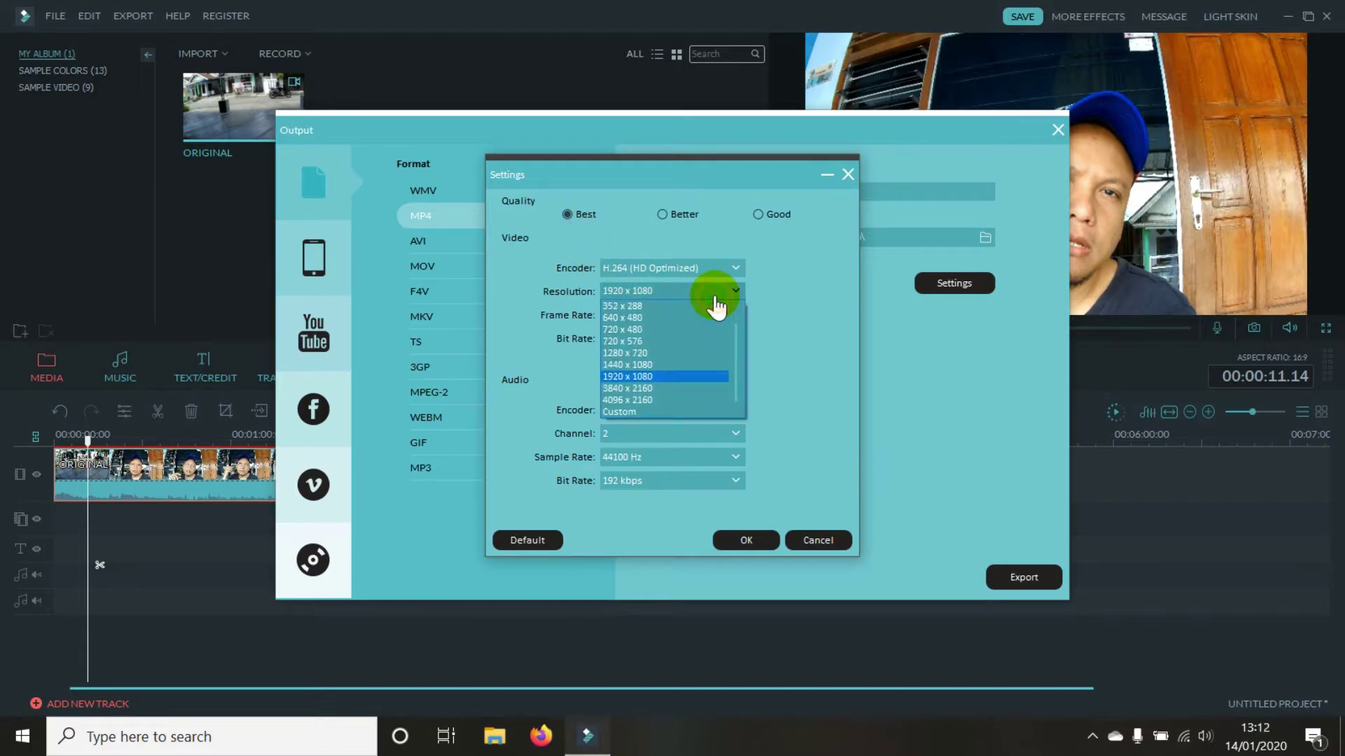
{"action": "left_click", "coordinate": [649, 378]}
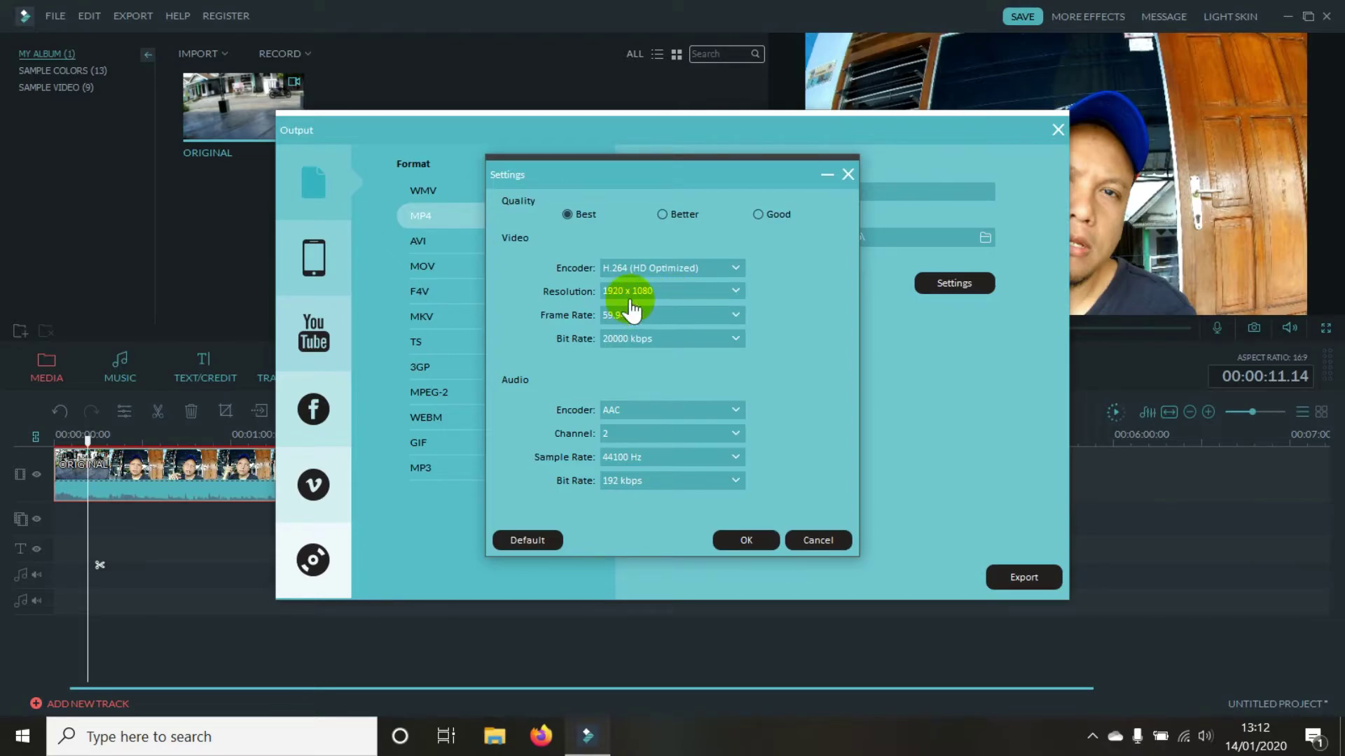
{"action": "left_click", "coordinate": [655, 315]}
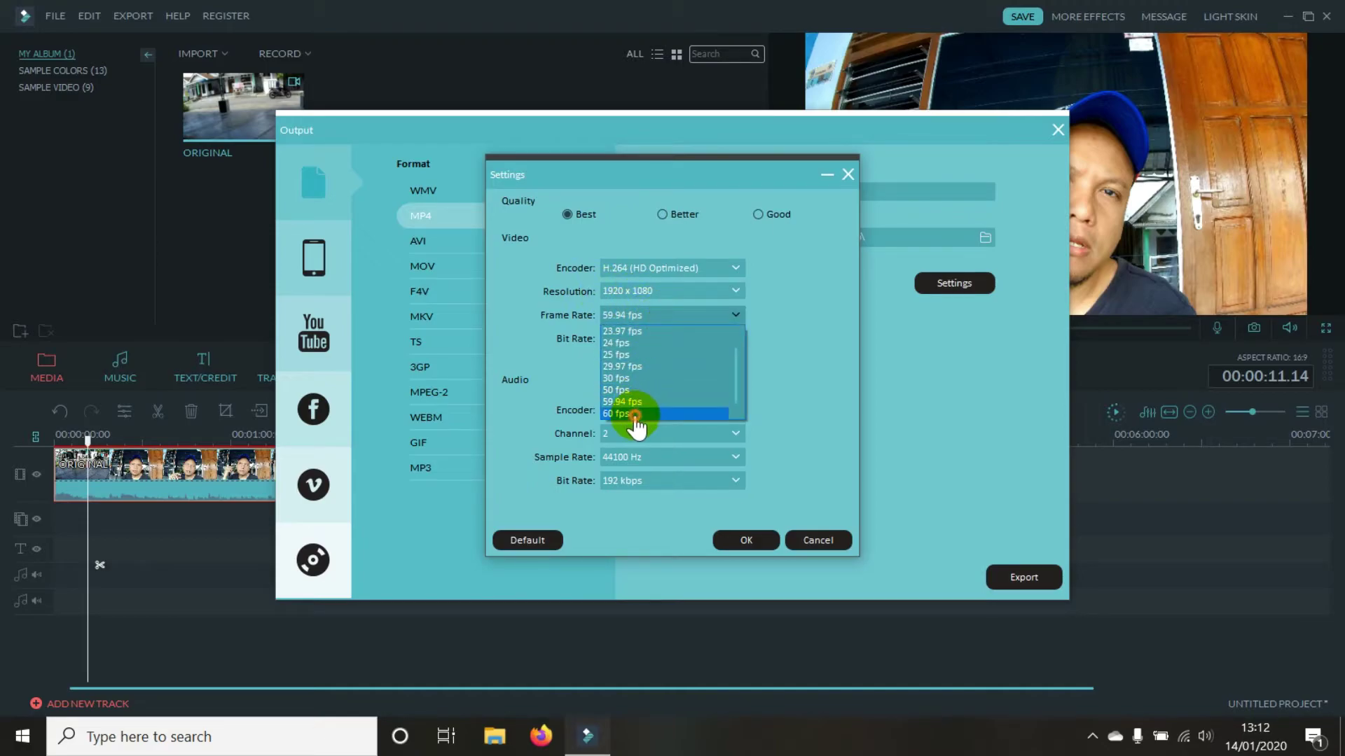
{"action": "left_click", "coordinate": [632, 414]}
Set the export's video bit rate to 20000 kbps, accept the settings and start exporting the MP4.
{"action": "left_click", "coordinate": [710, 339]}
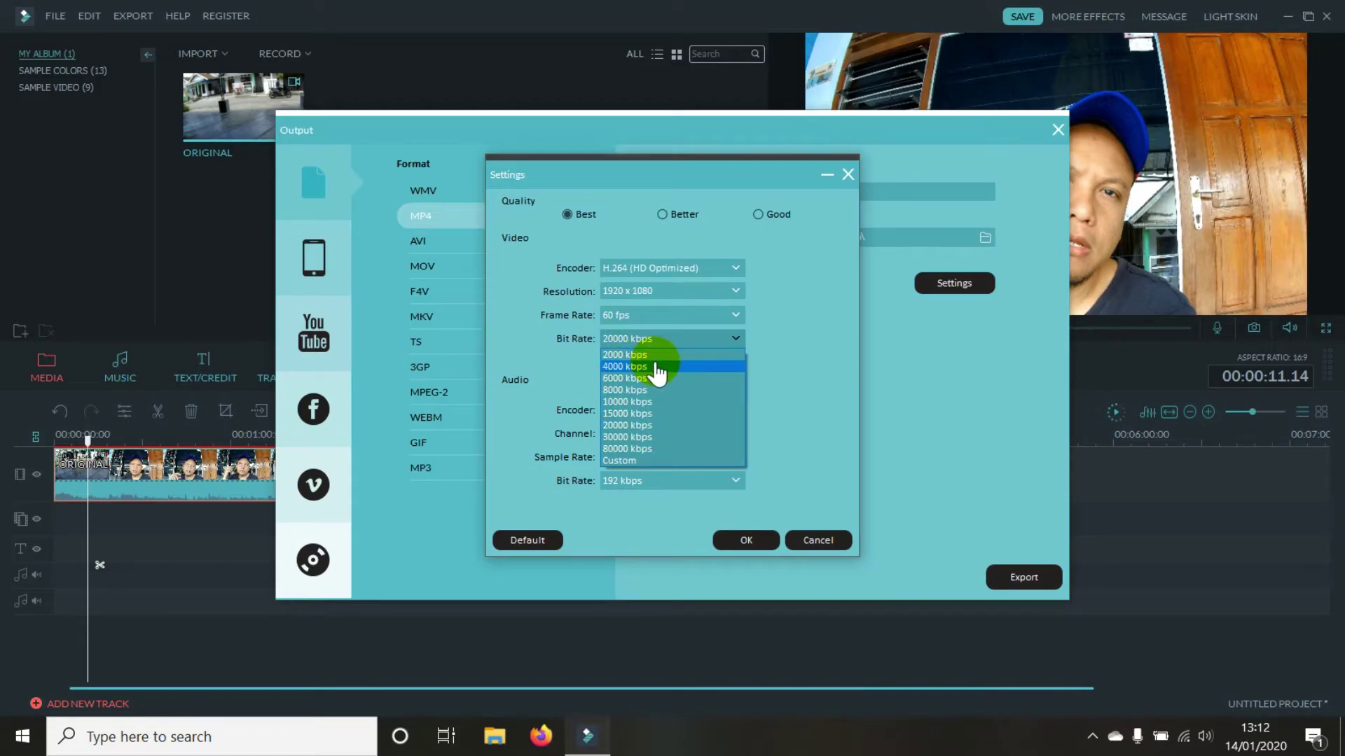
{"action": "left_click", "coordinate": [628, 426]}
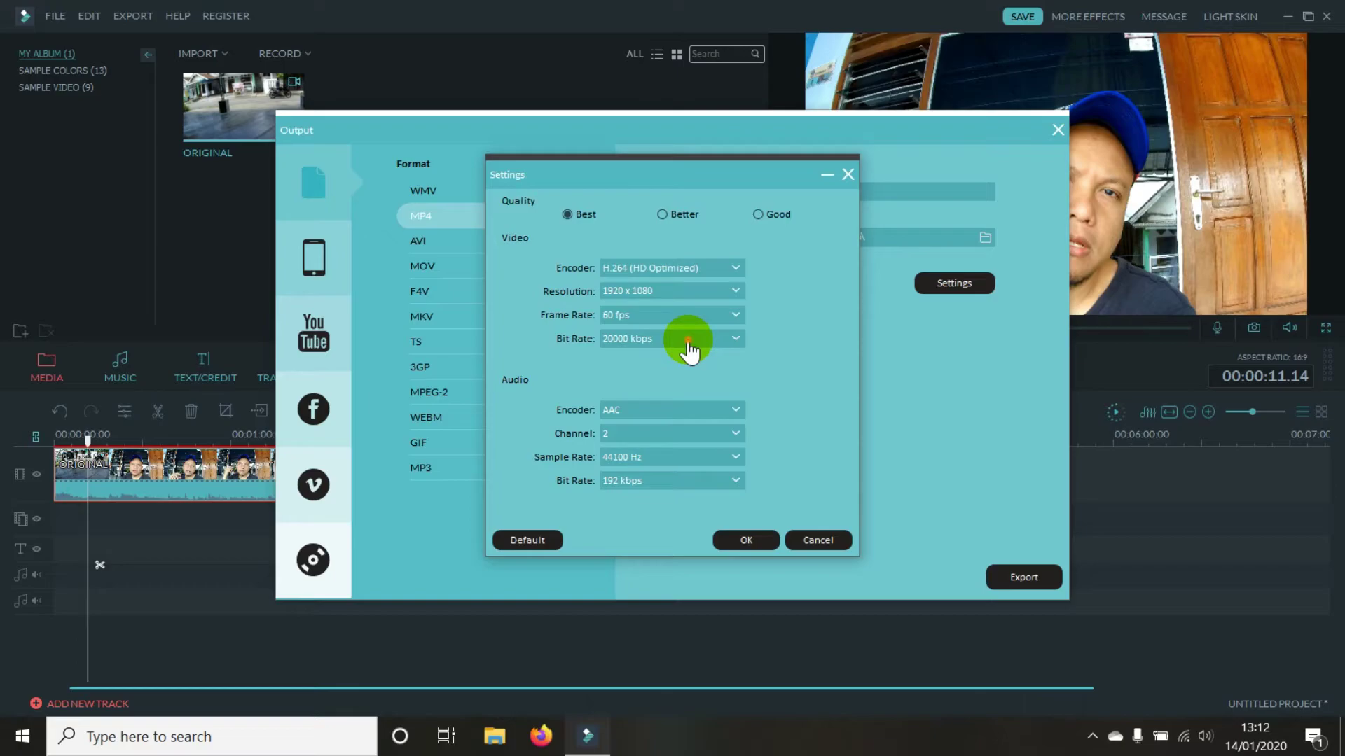
{"action": "left_click", "coordinate": [688, 344]}
{"action": "left_click", "coordinate": [641, 423]}
{"action": "left_click", "coordinate": [747, 540]}
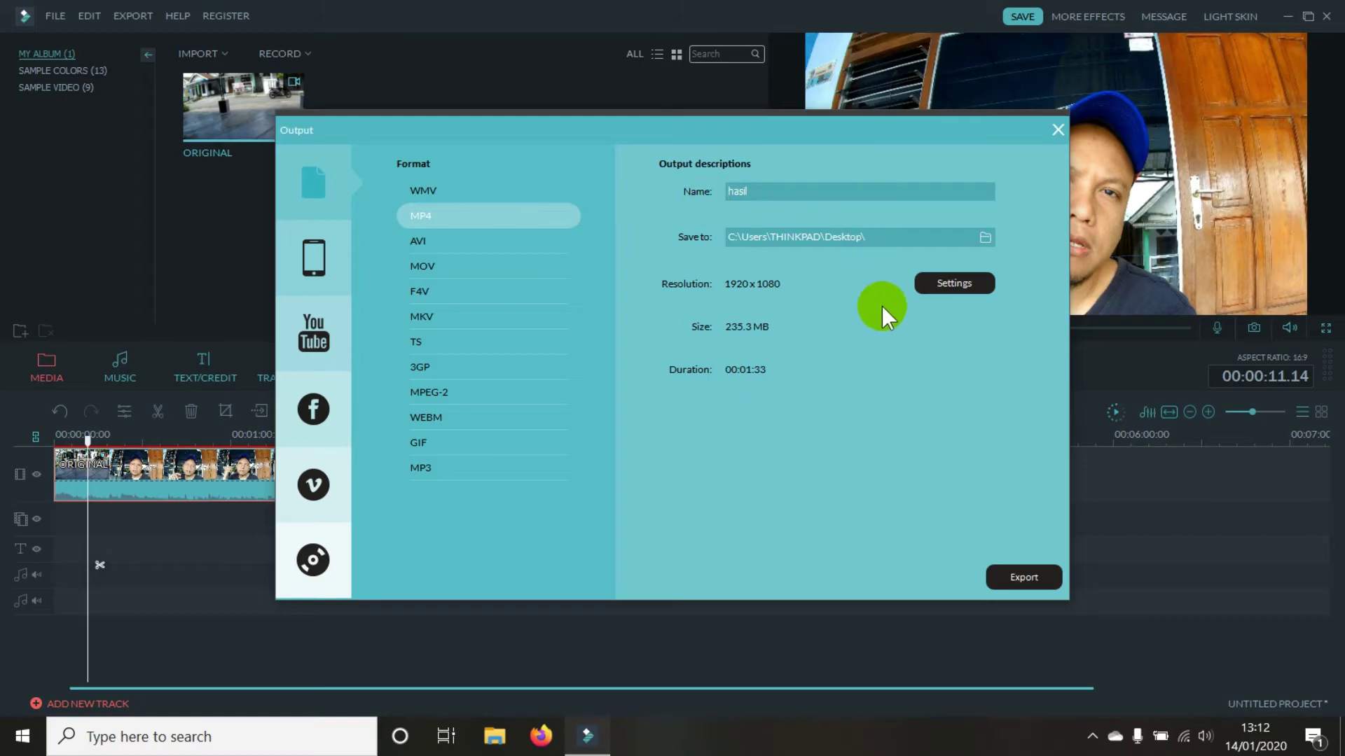
{"action": "left_click", "coordinate": [1017, 592]}
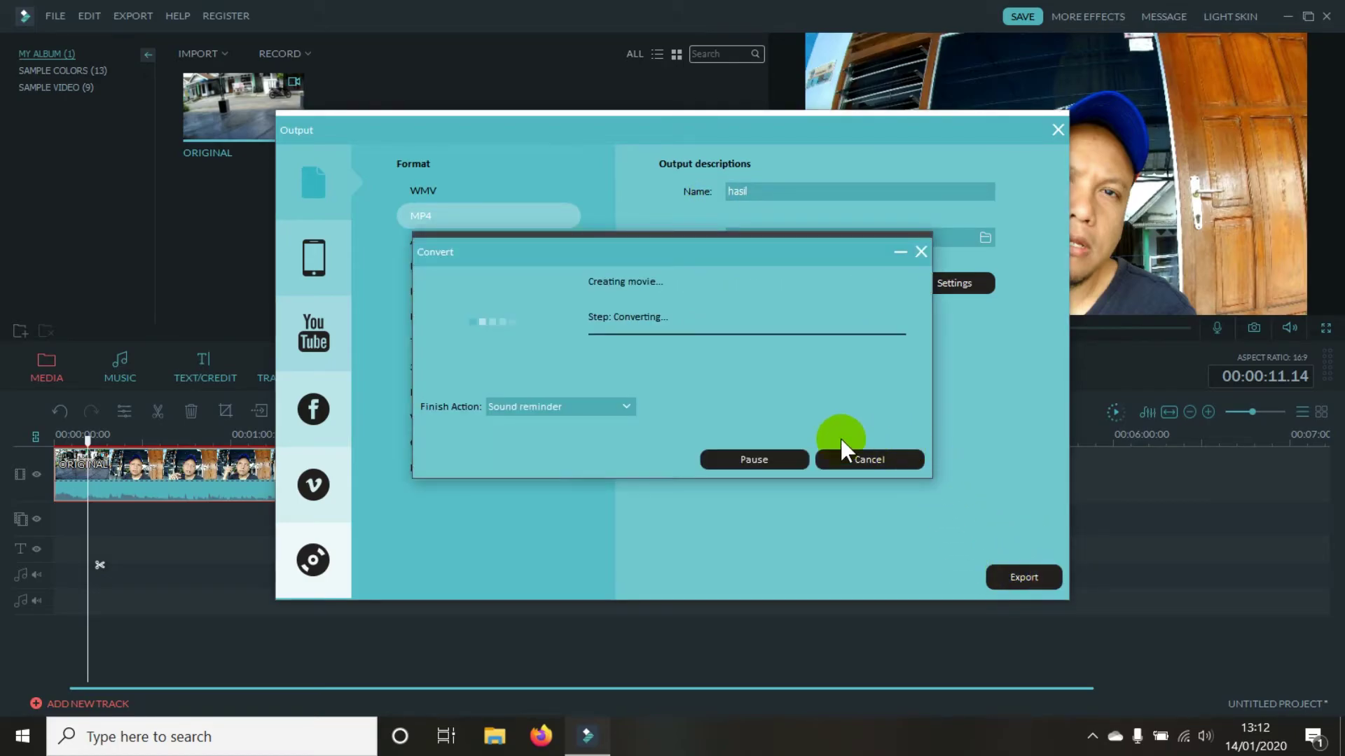